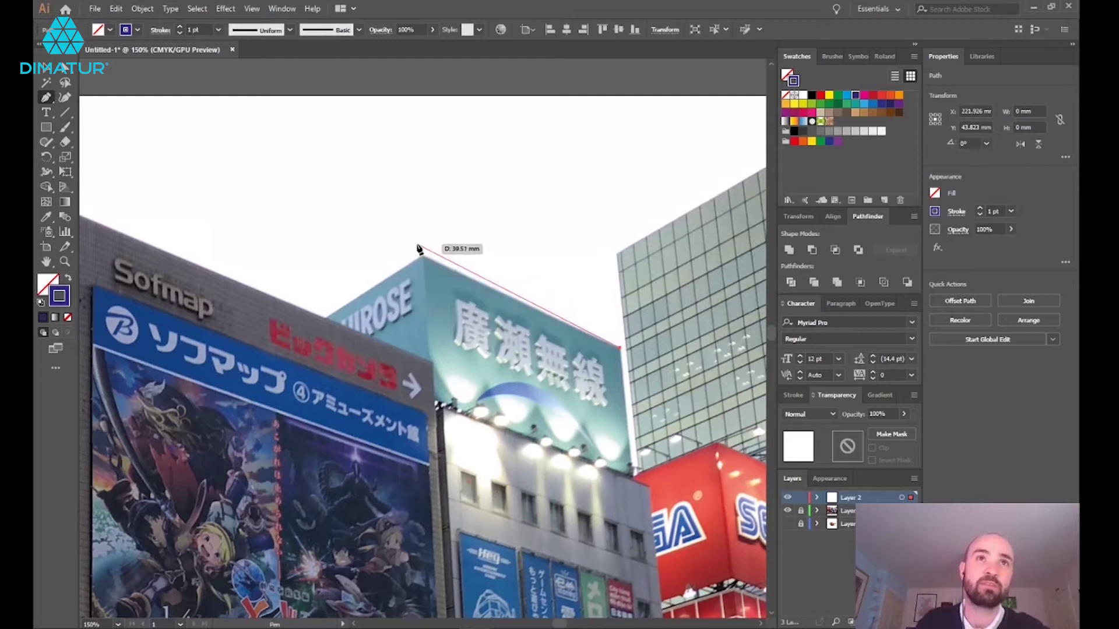
Step: Draw a straight Pen segment along the top edge of the teal rooftop sign, ending exactly at its upper corner
click(417, 244)
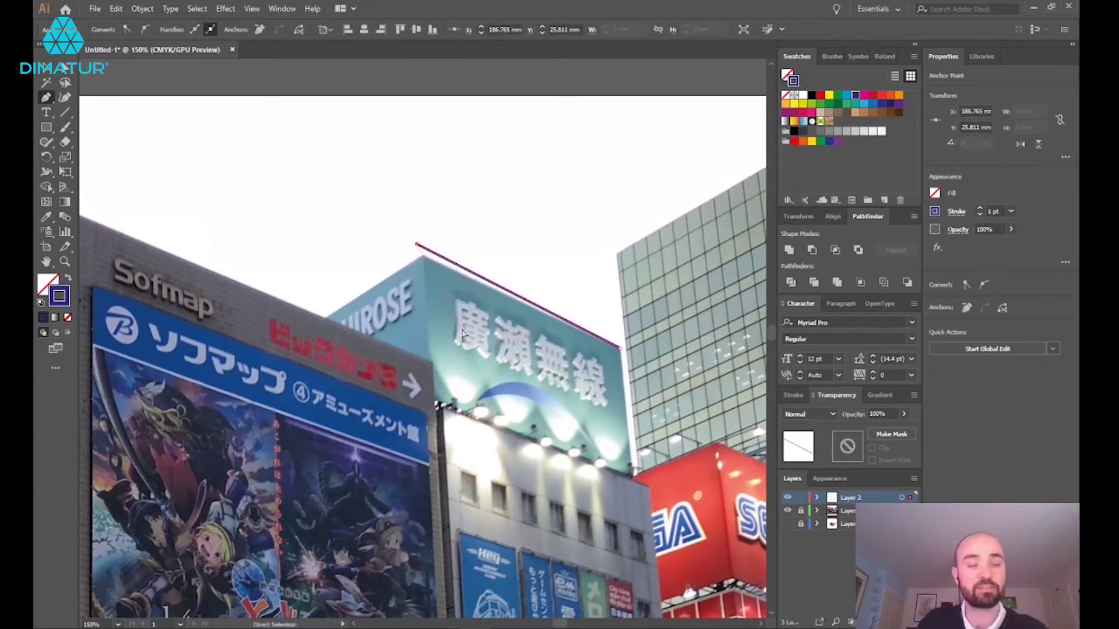
key(ctrl+z)
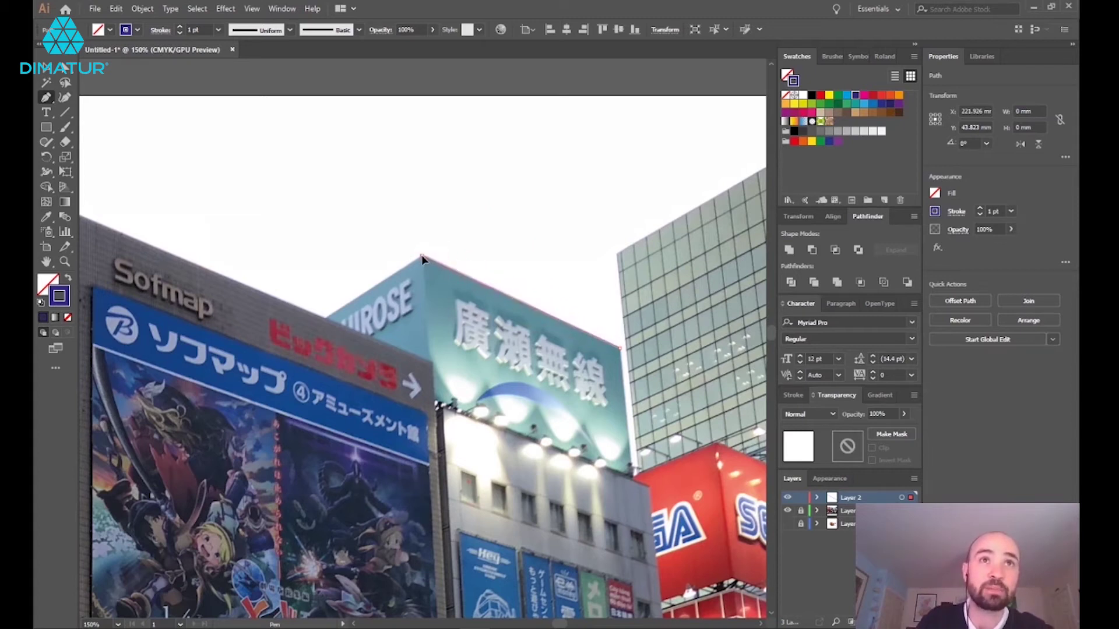
click(422, 254)
key(space)
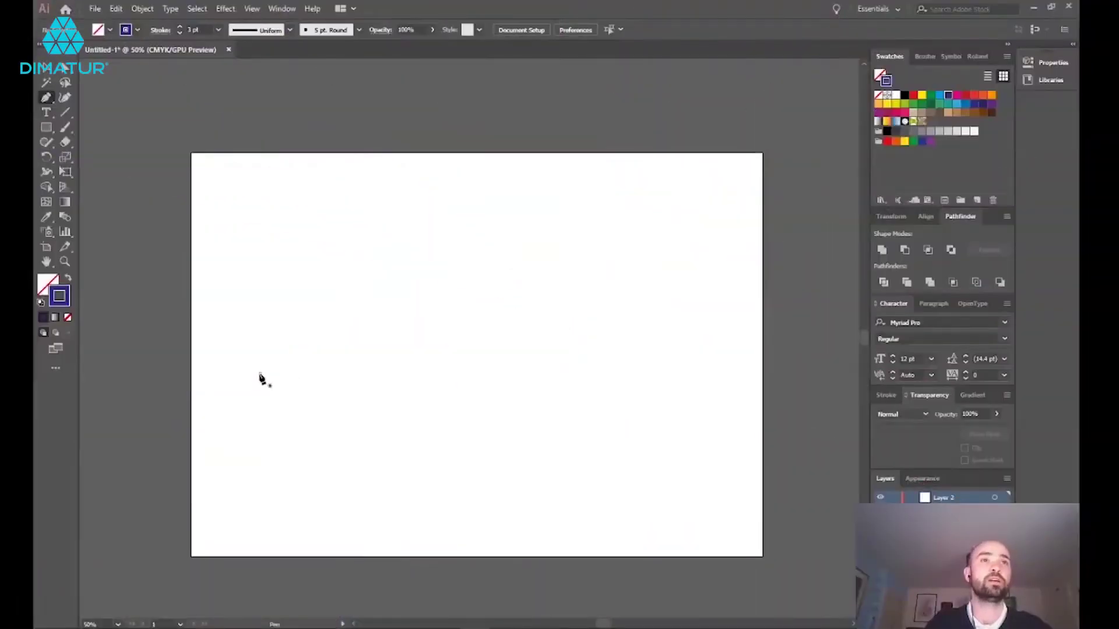
Step: Draw an open Pen path on the blank artboard with an arched curve, a straight vertical drop and a flowing S-shaped curve
click(260, 373)
drag(357, 235, 439, 240)
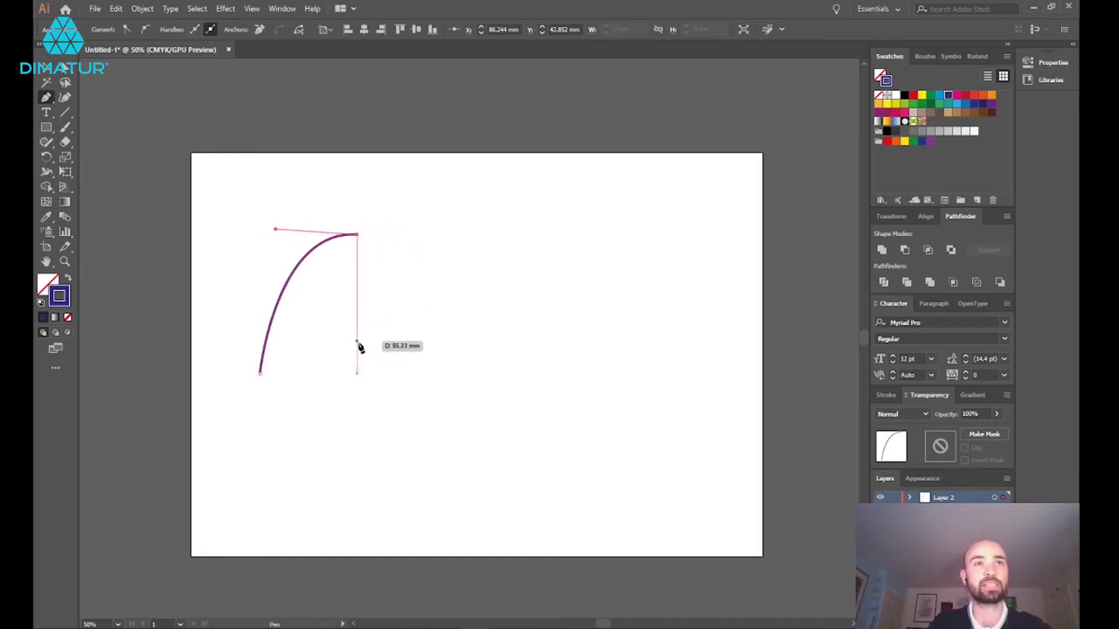
click(357, 377)
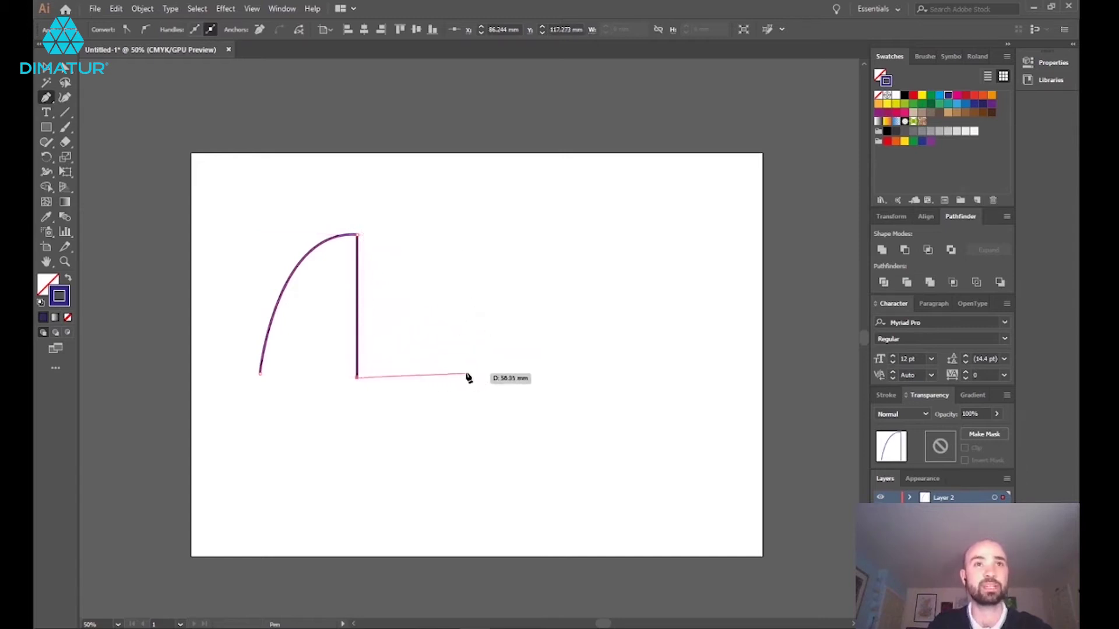
drag(465, 374, 465, 261)
drag(554, 269, 607, 294)
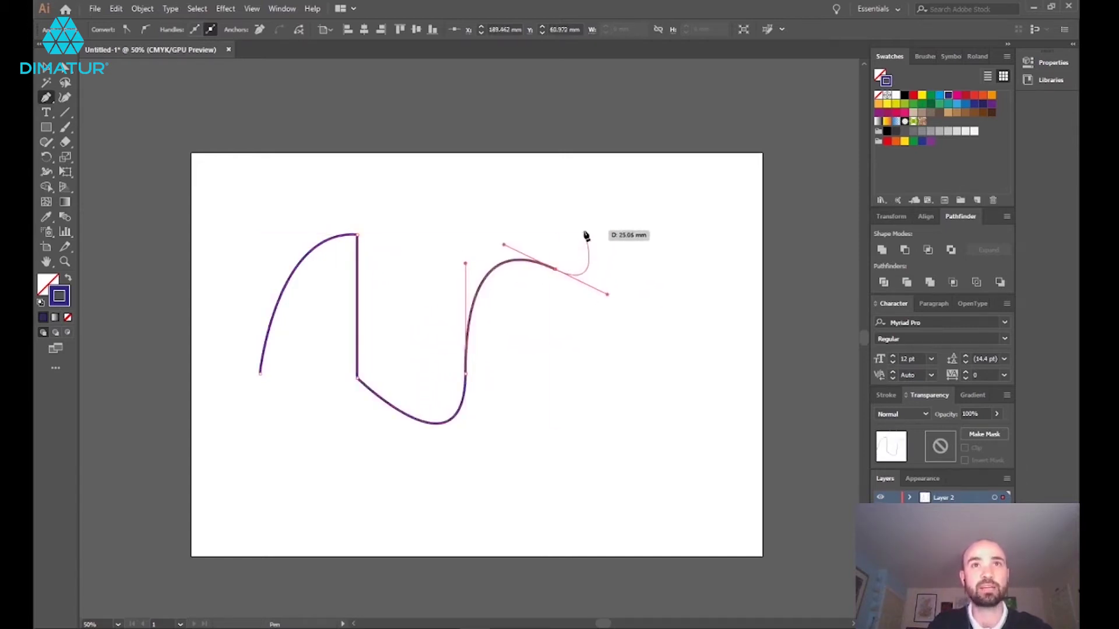
Step: Turn the path's end anchor into a corner and continue with a rounded loop curving back and a further curve below
drag(604, 253, 605, 251)
drag(603, 231, 688, 252)
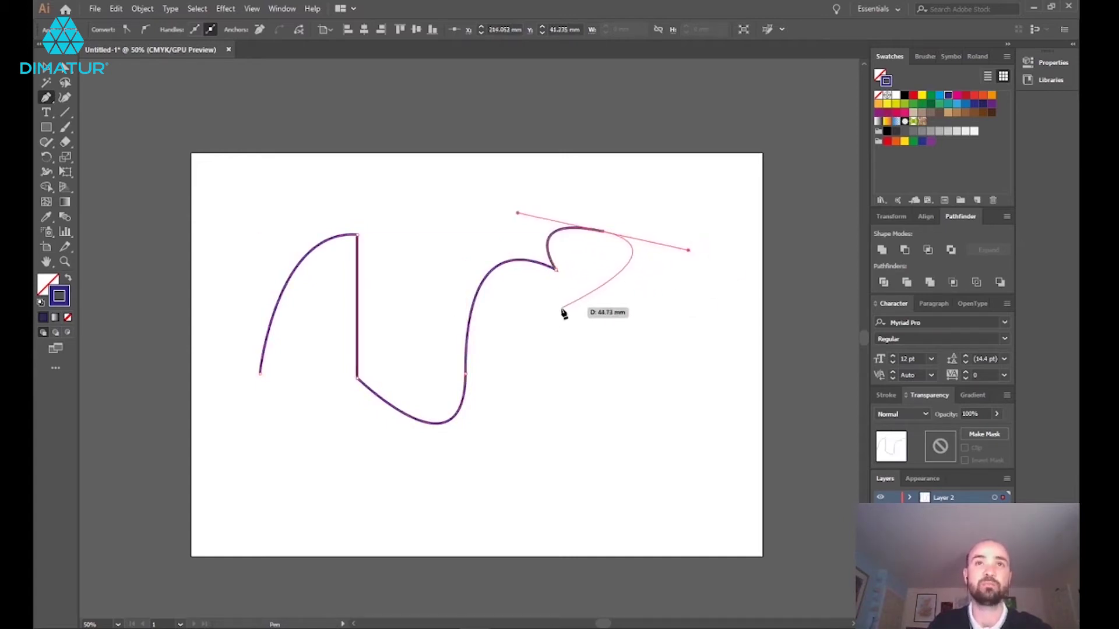
drag(555, 314, 512, 296)
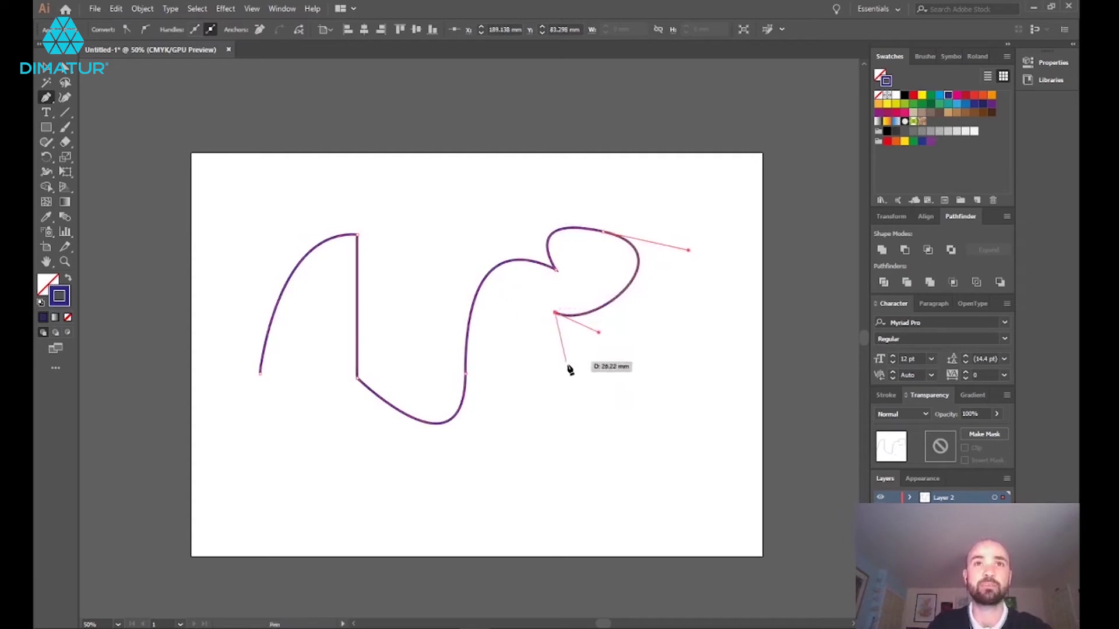
drag(561, 371, 512, 361)
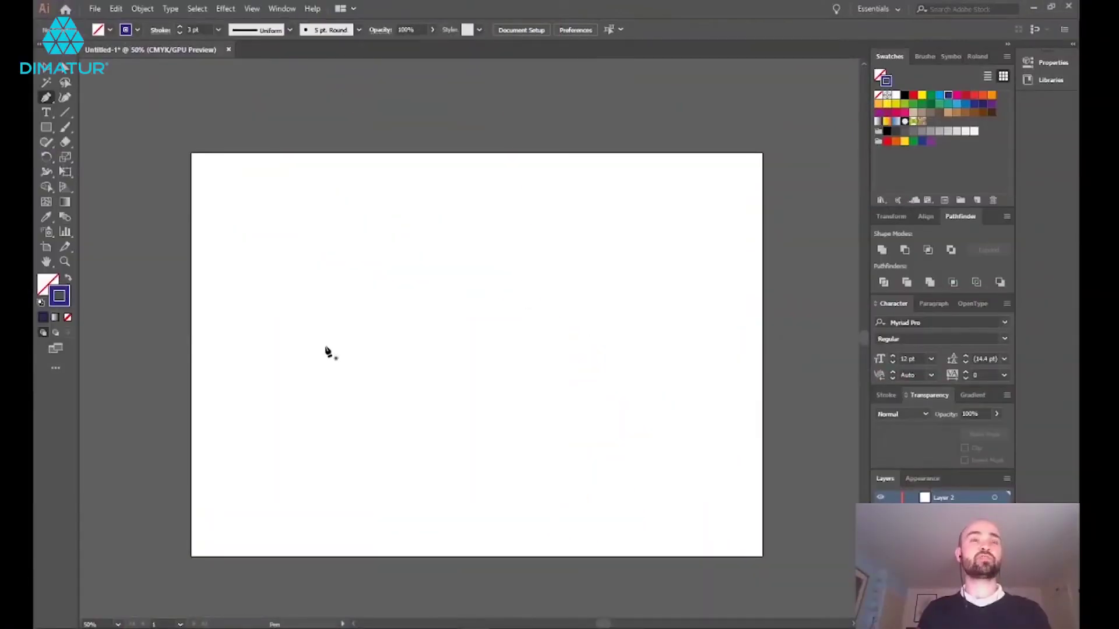
Step: Draw a straight-sided Pen path constrained to 45° increments: up, diagonally up, across, down, back and up again
click(300, 388)
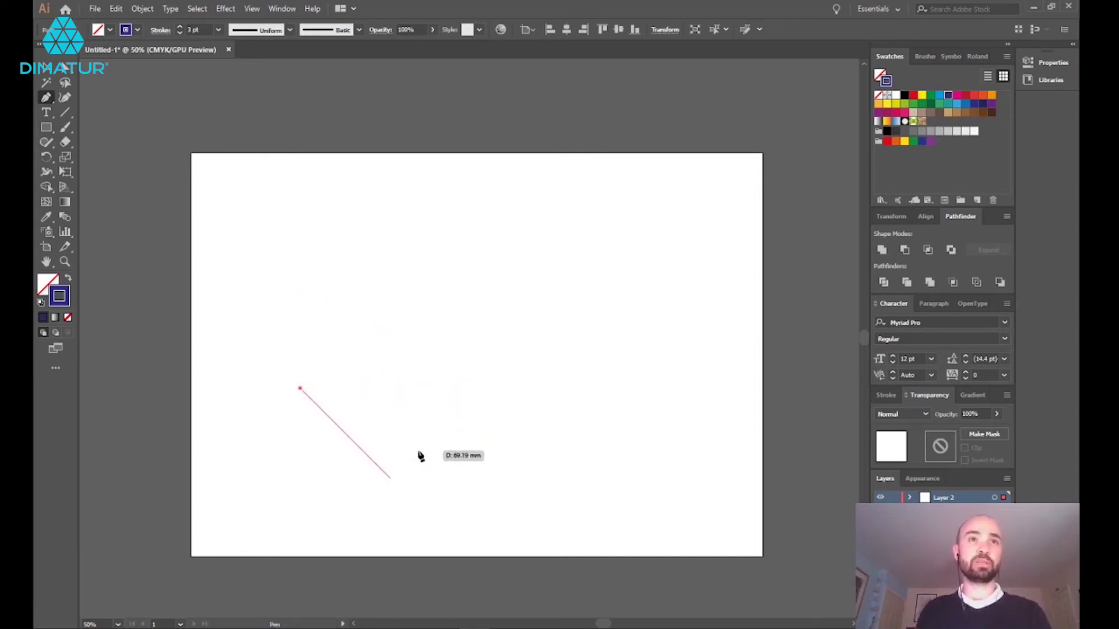
shift+click(303, 275)
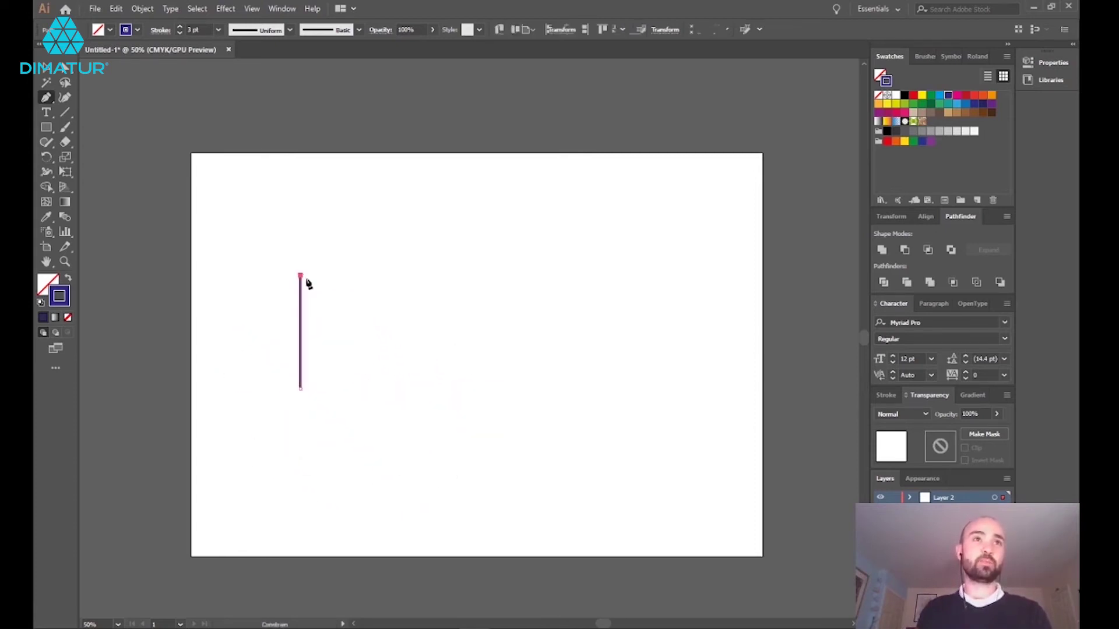
click(358, 218)
click(497, 217)
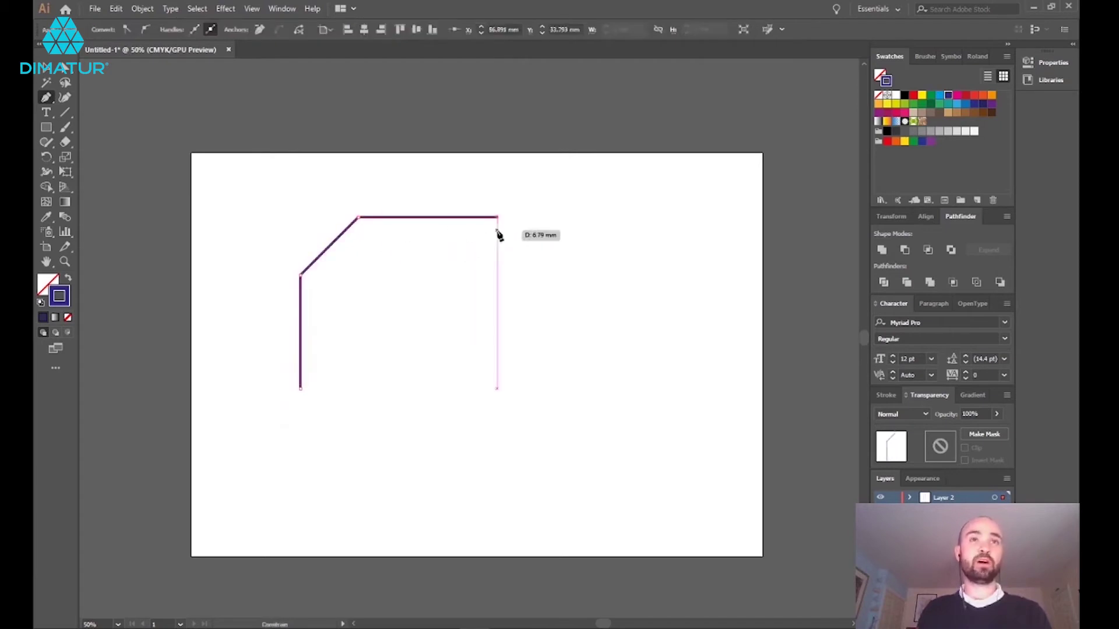
click(497, 343)
click(456, 342)
click(456, 278)
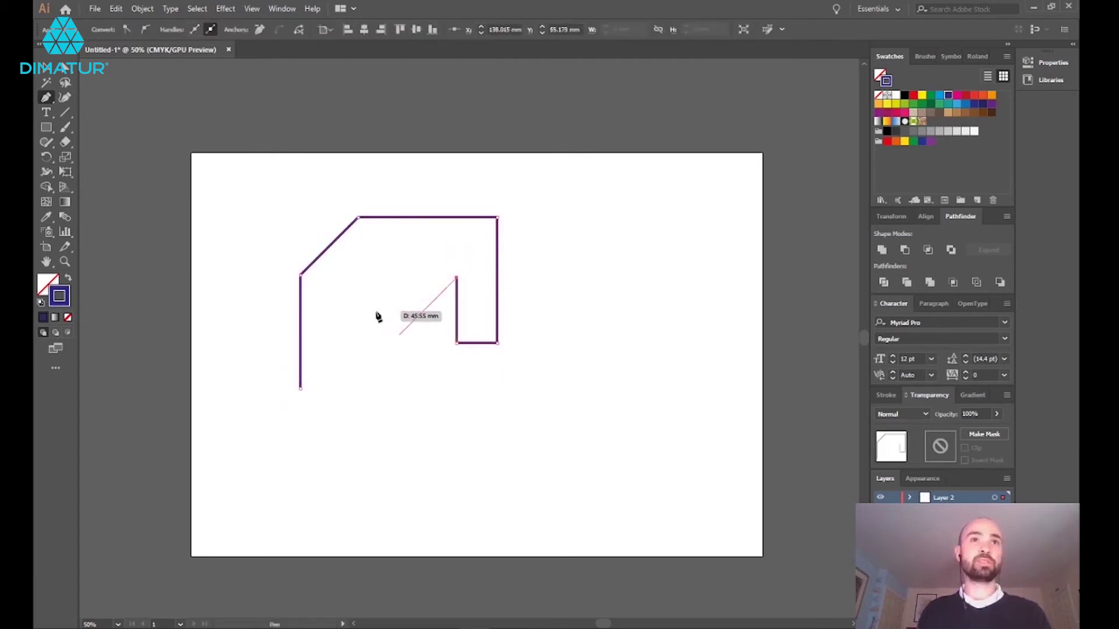
Step: Extend the constrained path diagonally down, then down, across, up and across, and end it as a deselected open path
click(397, 336)
shift+click(397, 425)
shift+click(546, 425)
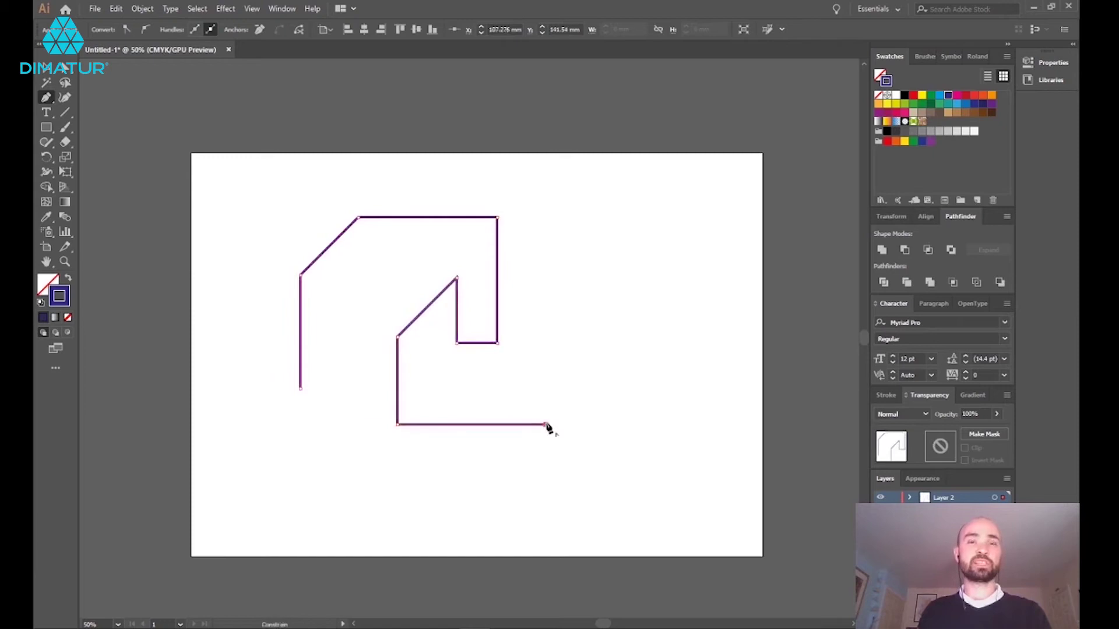
click(545, 244)
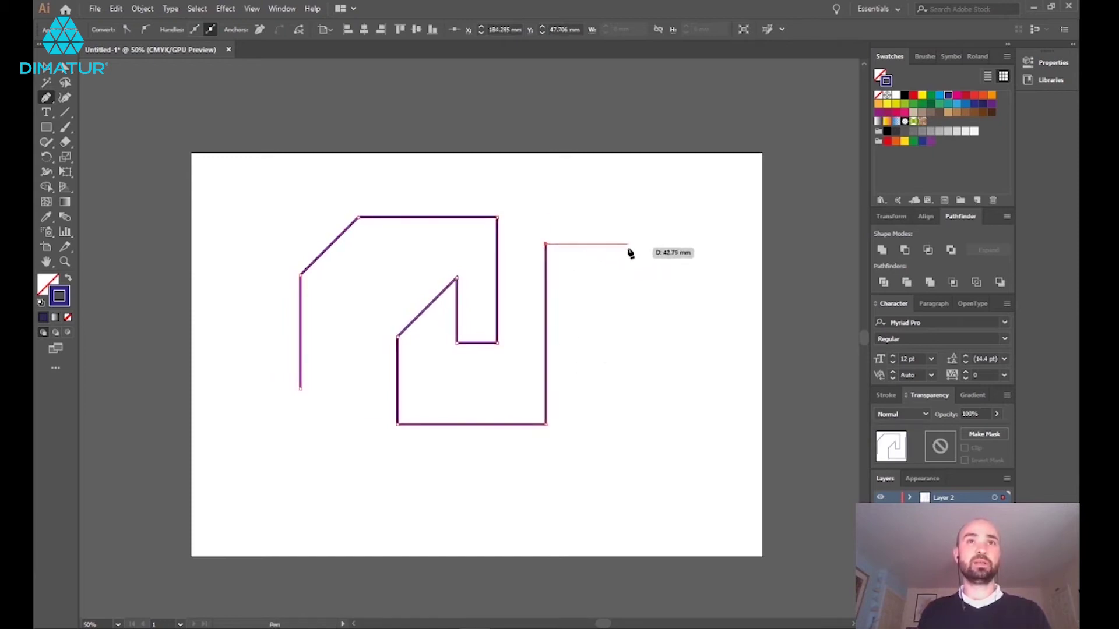
shift+click(628, 250)
key(v)
click(617, 338)
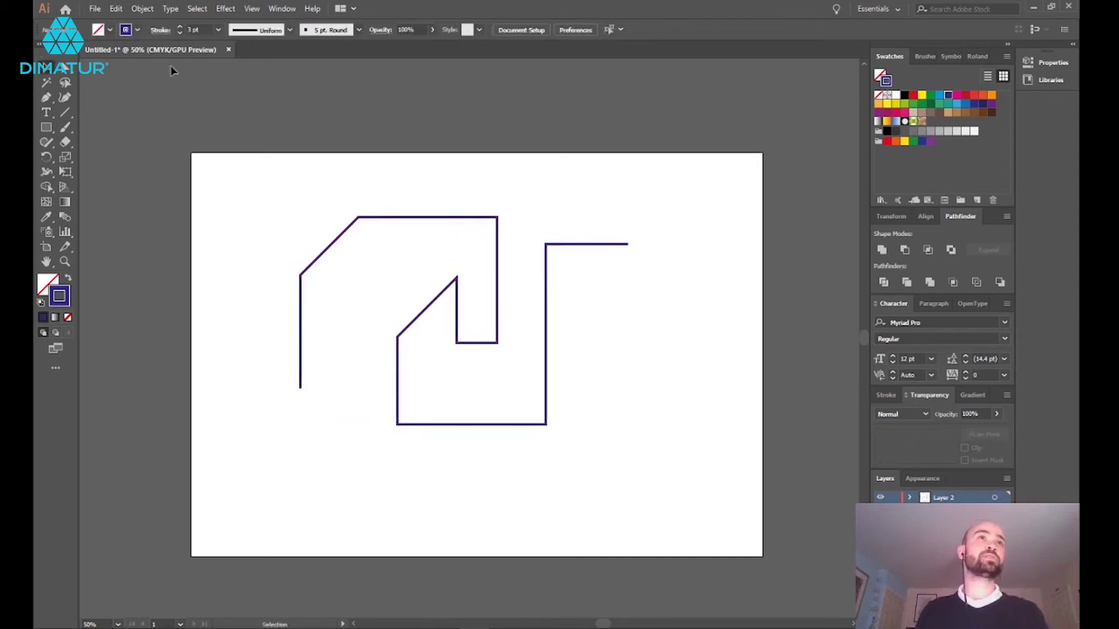
Step: Examine the construction guide angles in the Smart Guides preferences and close the dialog
click(116, 9)
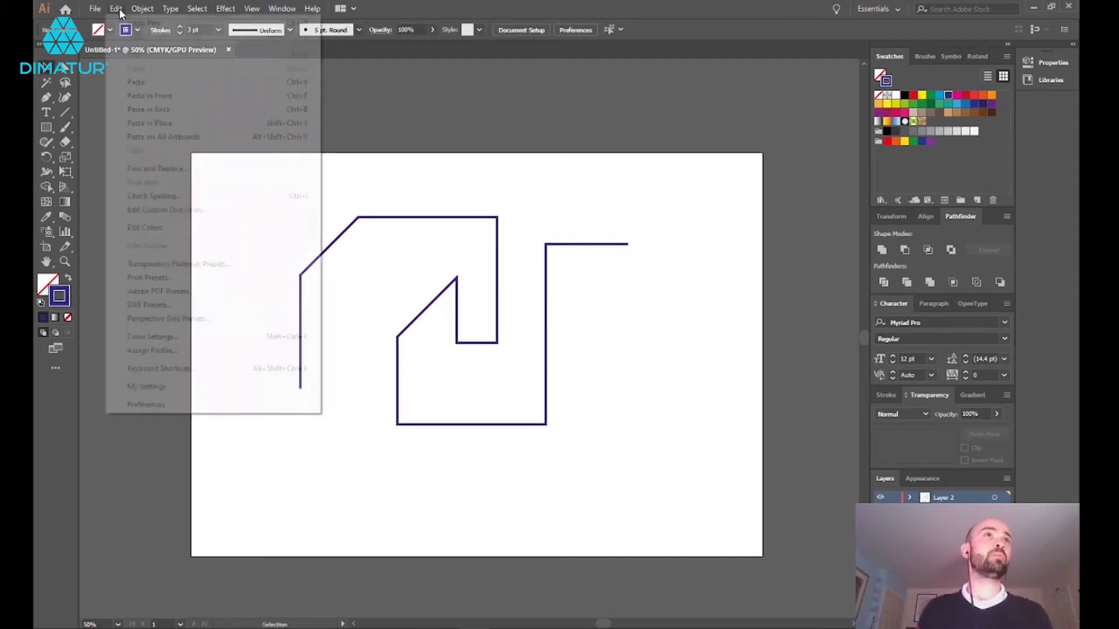
mouse_move(202, 402)
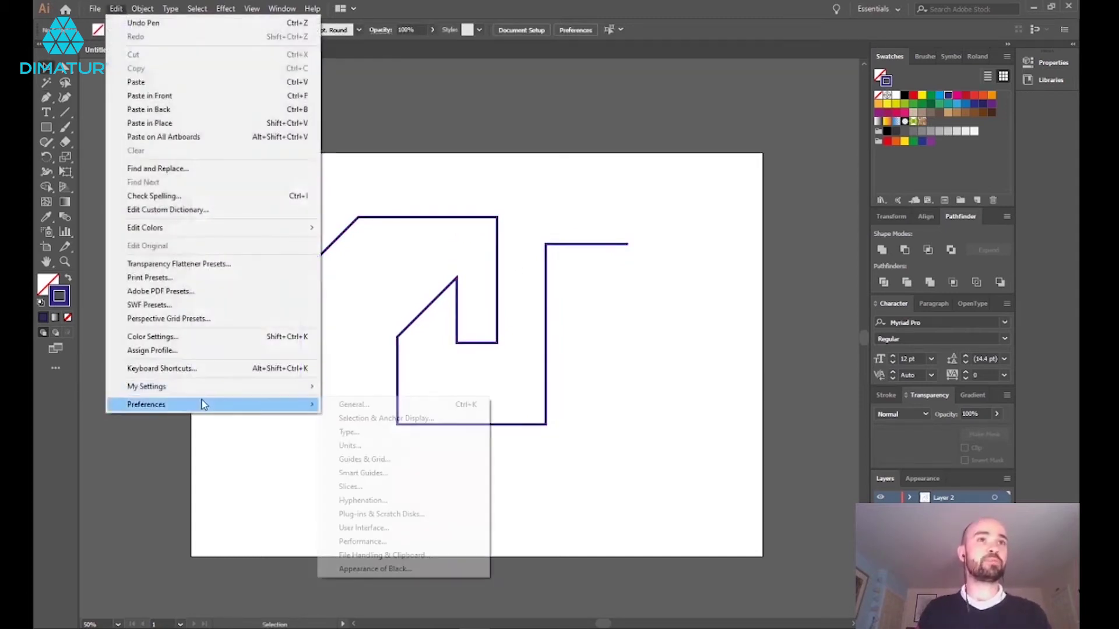
click(387, 475)
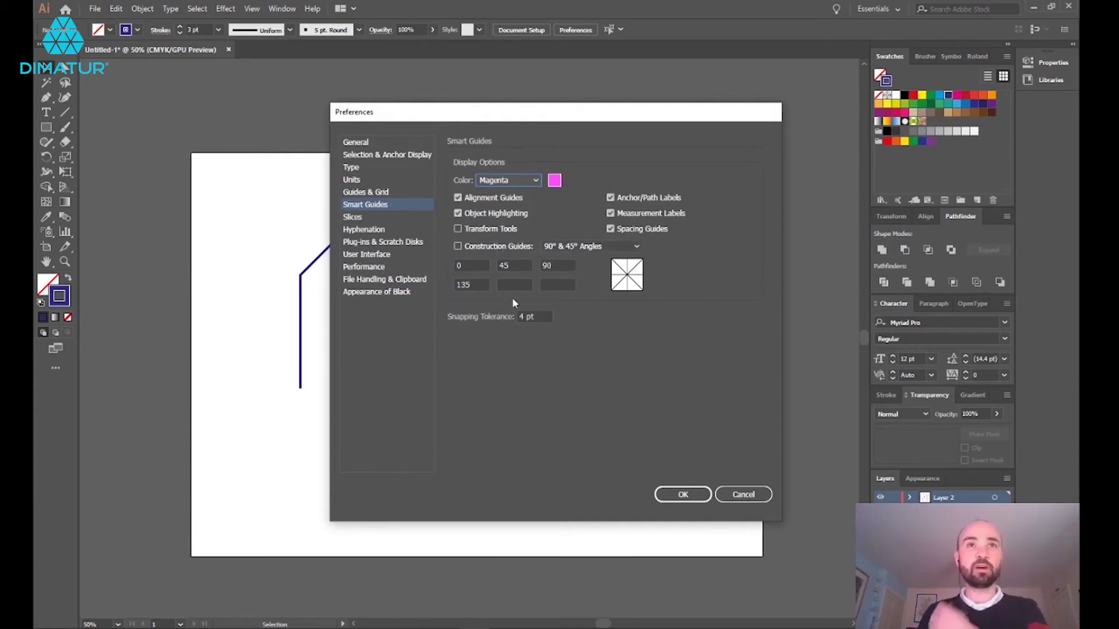
click(476, 265)
click(502, 266)
click(546, 265)
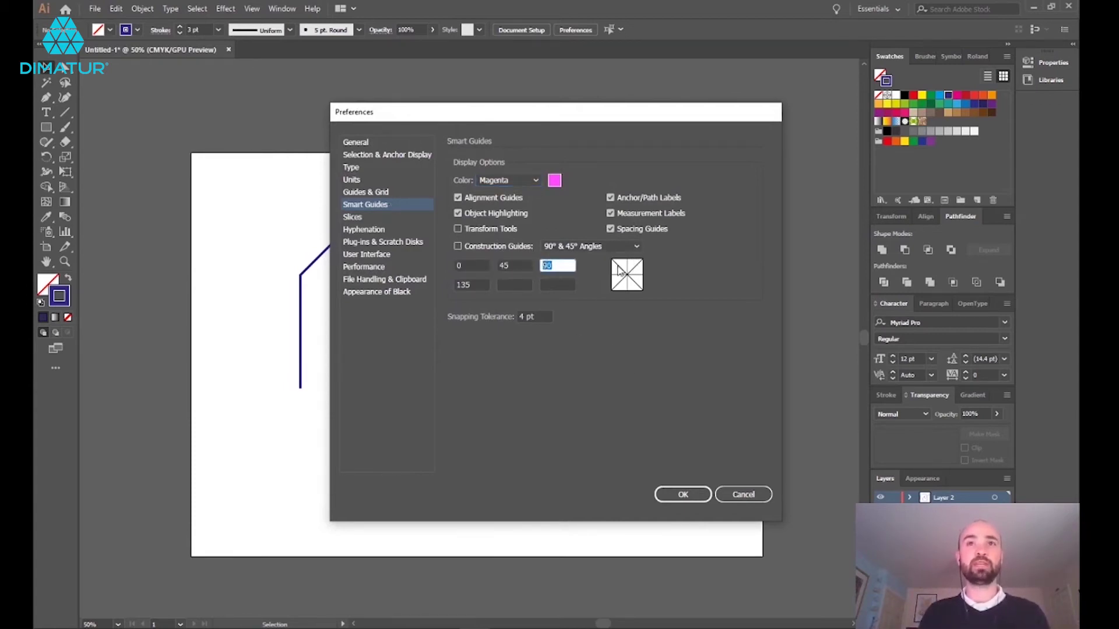
click(683, 495)
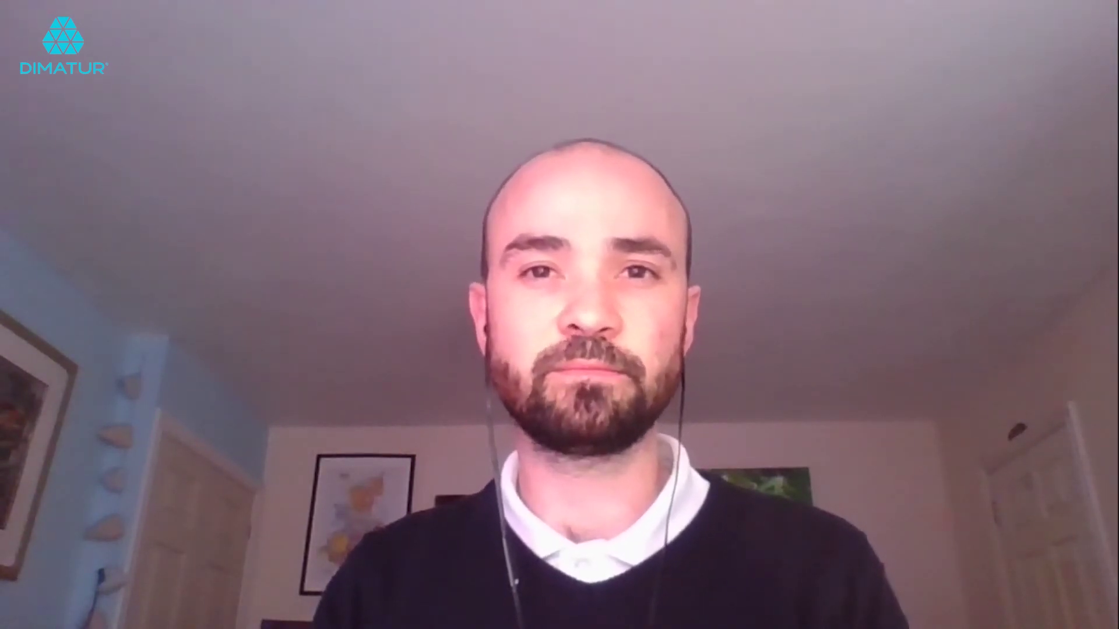
Step: Draw a Pen curve whose anchor has a long incoming handle and a short outgoing one, and add a small curve above it
click(300, 398)
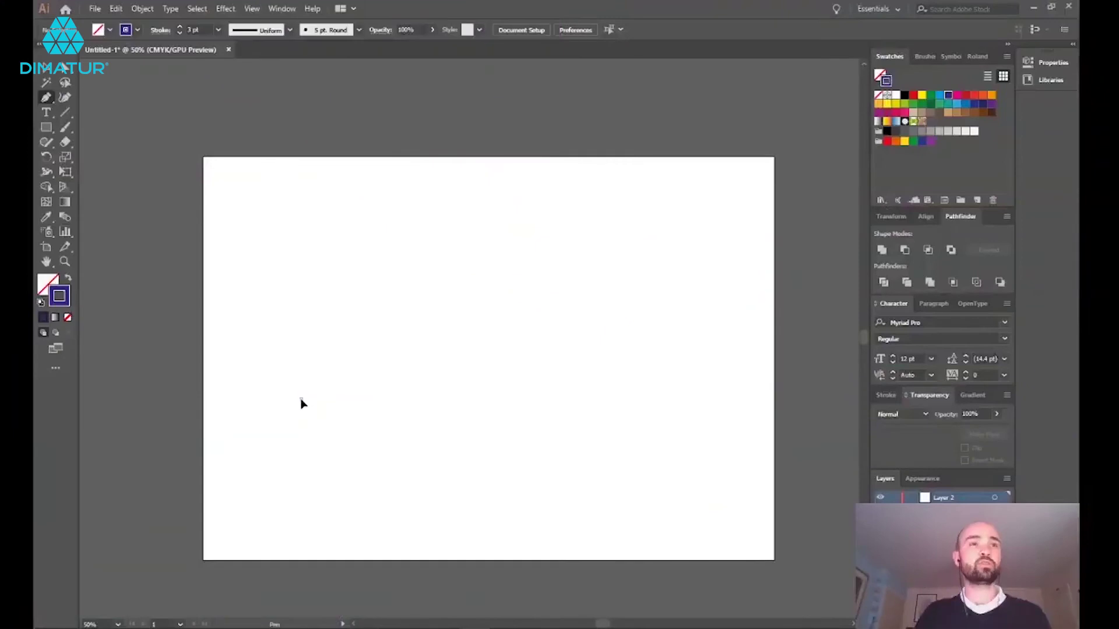
drag(341, 270, 393, 269)
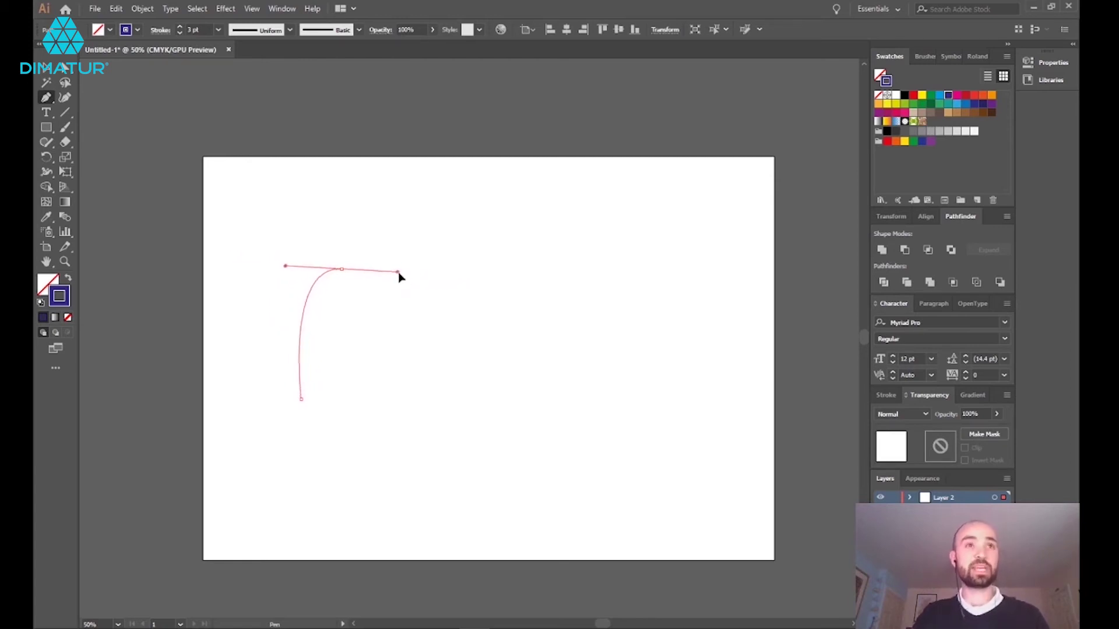
drag(400, 278, 434, 274)
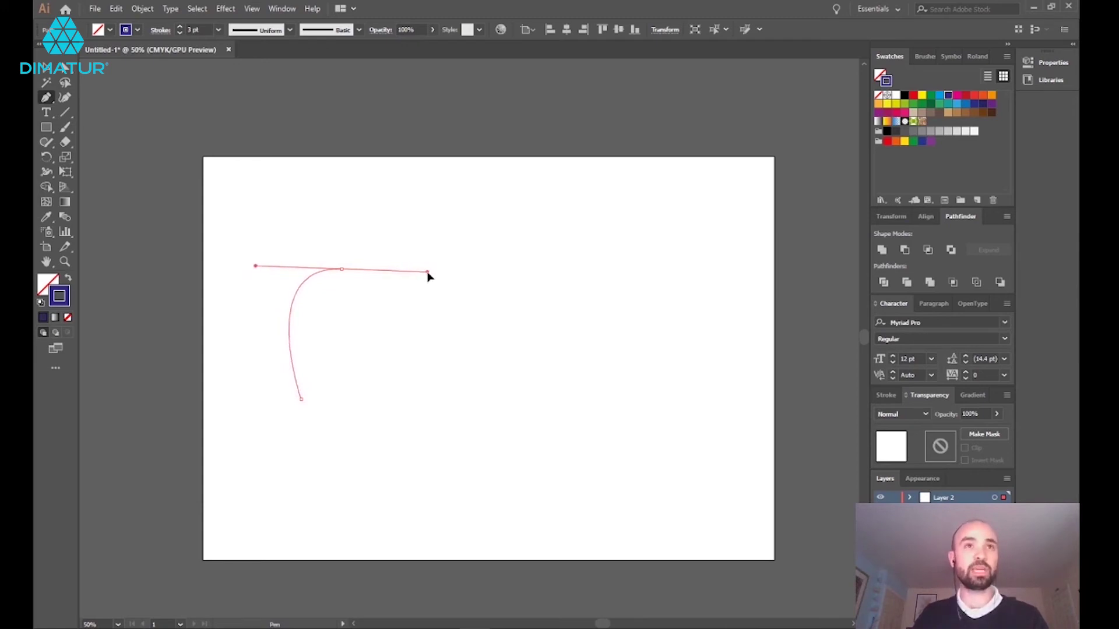
drag(543, 277, 361, 271)
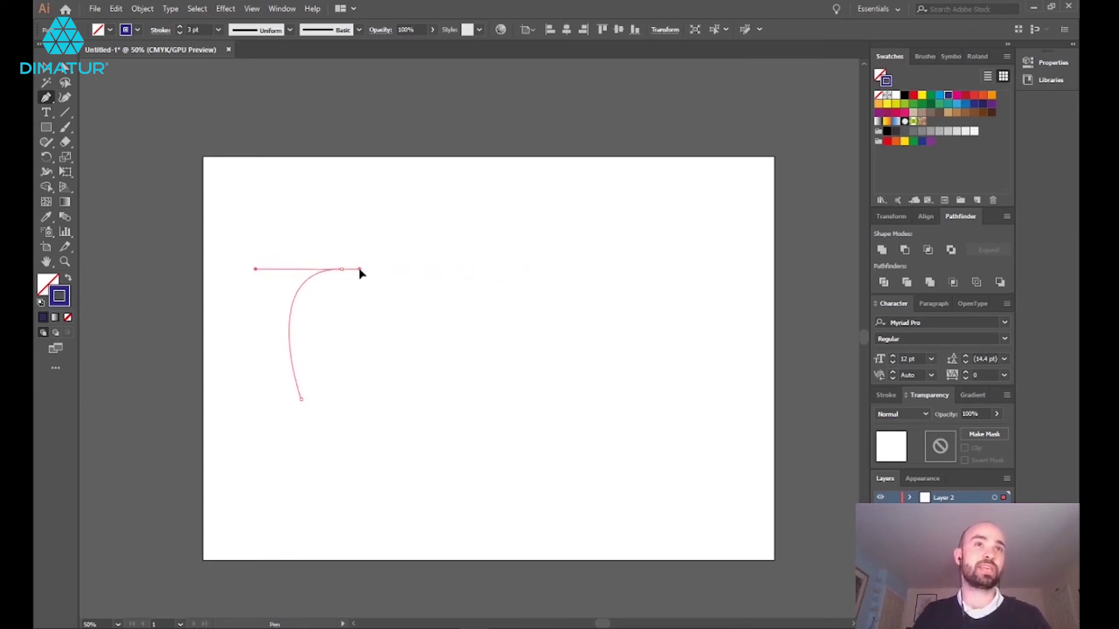
mouse_move(361, 273)
mouse_down()
mouse_move(367, 230)
mouse_move(342, 203)
mouse_up()
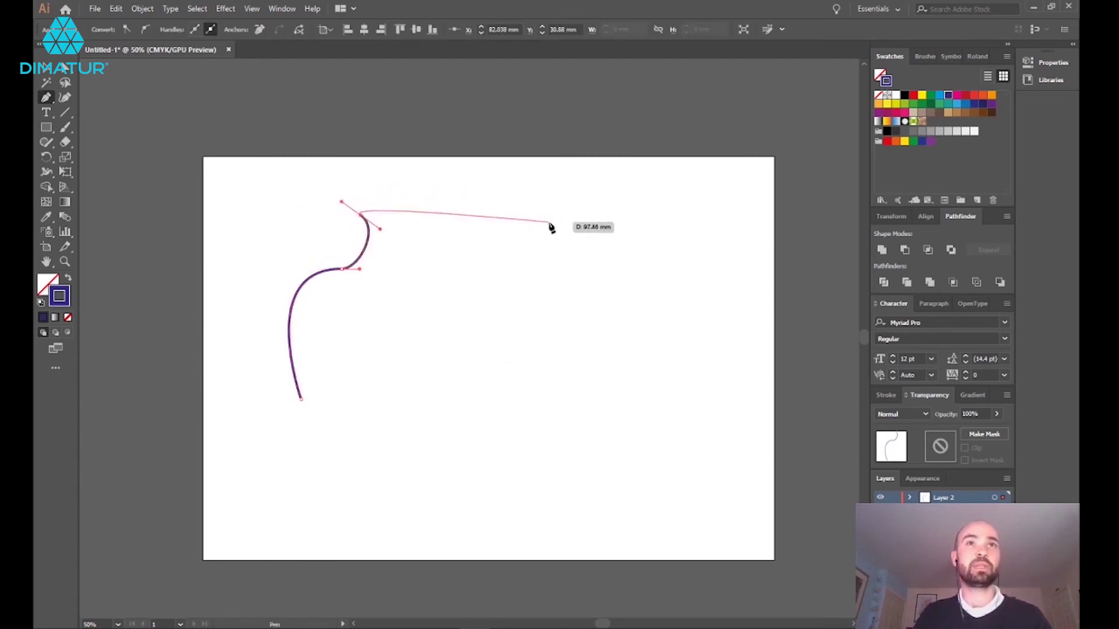
Step: Continue the path with a wide top curve, a corner anchor with a long downward handle, and rounded segments sweeping back beneath it
drag(547, 222, 562, 245)
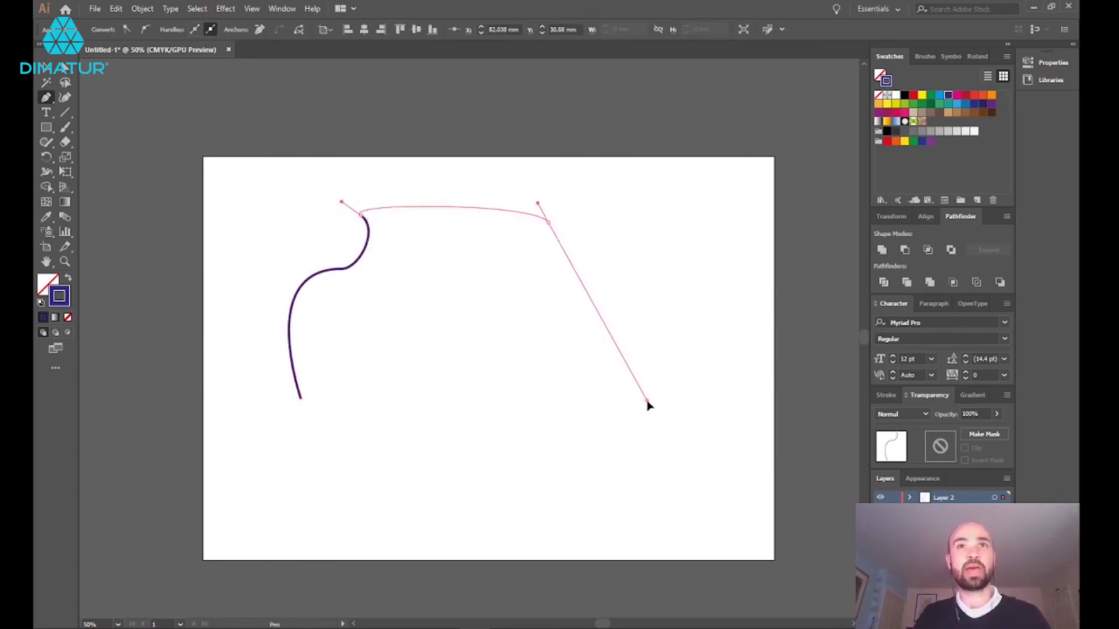
drag(648, 404, 563, 294)
drag(655, 383, 667, 405)
drag(433, 353, 350, 328)
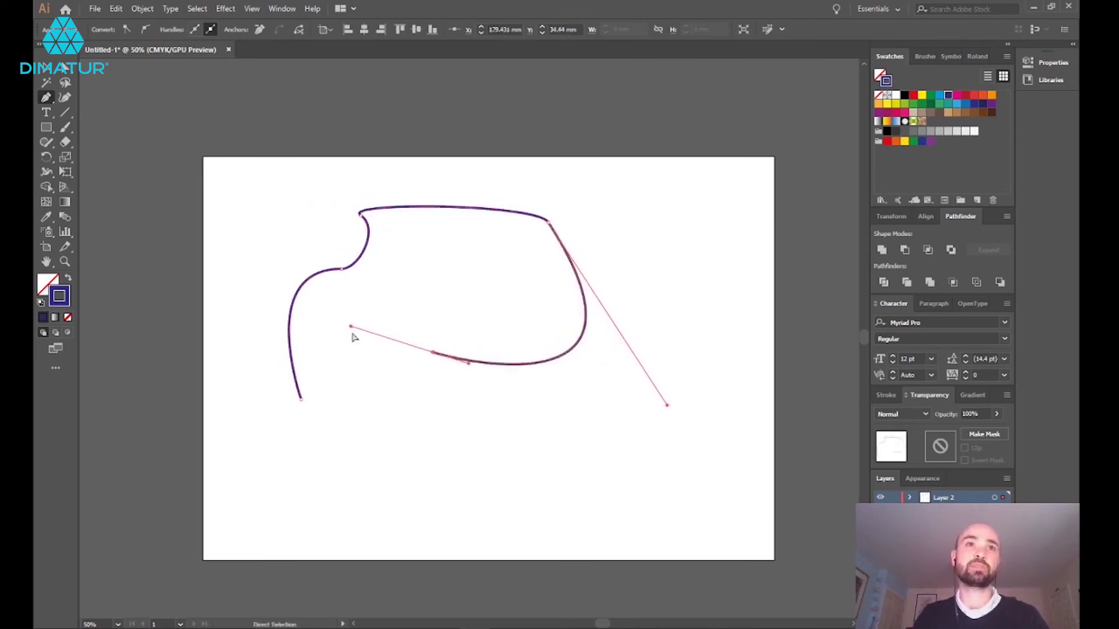
drag(427, 403, 557, 407)
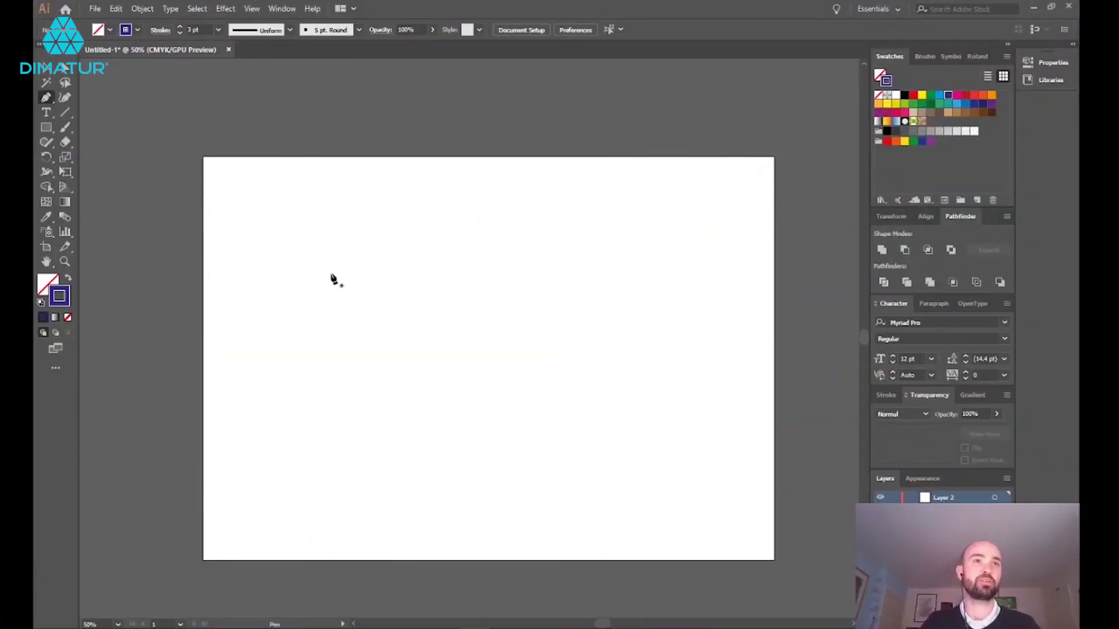
Step: Draw the top of a cloud-like path with three arcs joined at corner anchors, redirecting each outgoing handle for the next arc
drag(338, 260, 396, 261)
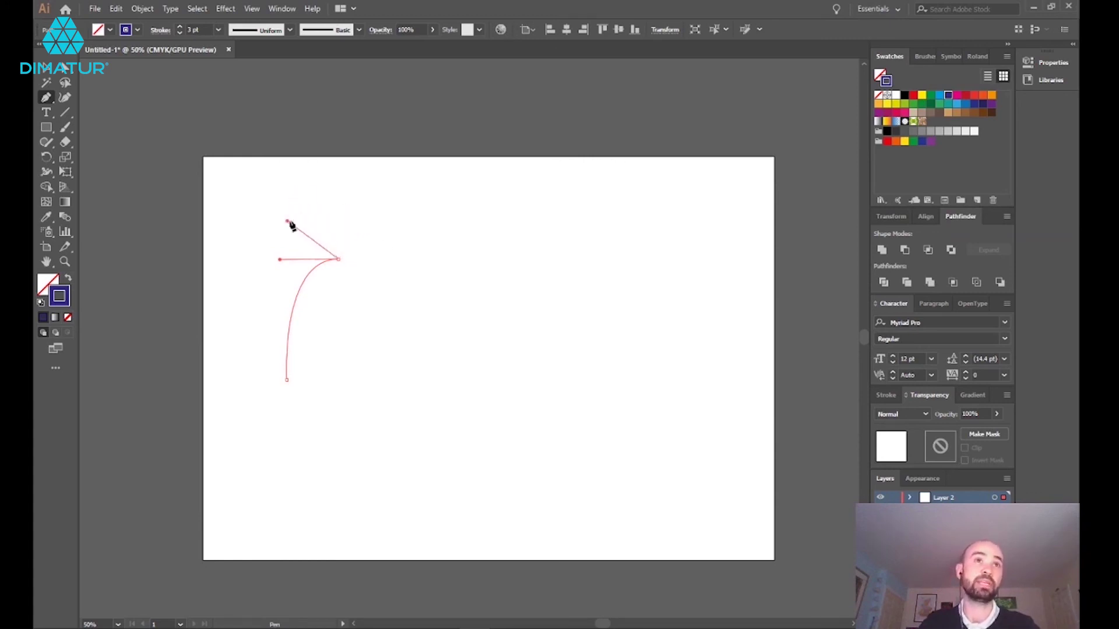
drag(452, 214, 495, 274)
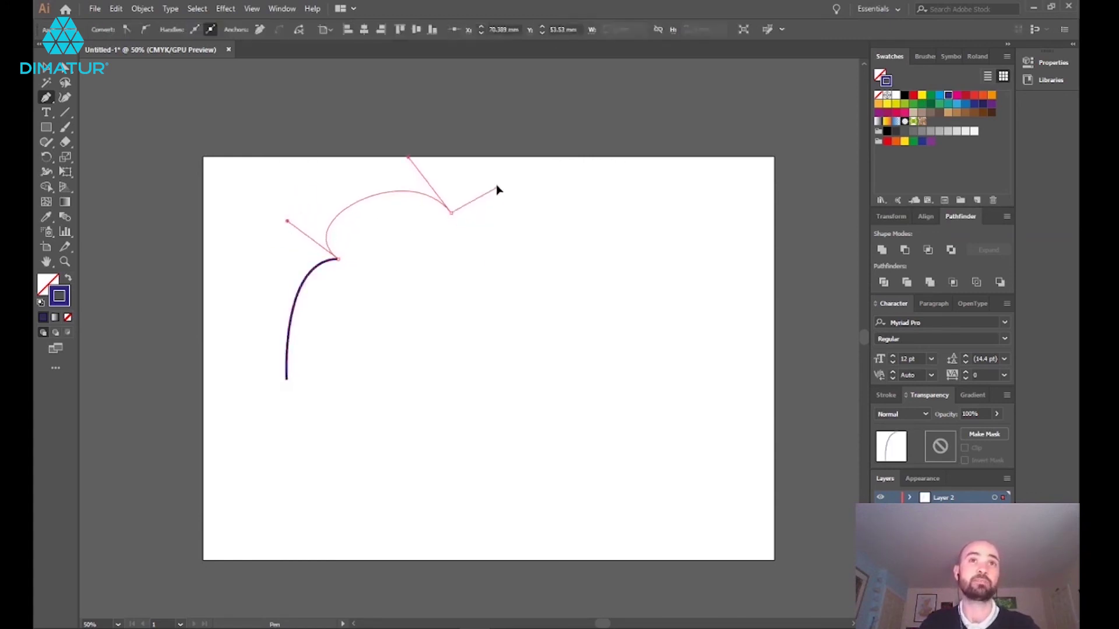
drag(479, 167, 486, 156)
drag(547, 264, 519, 287)
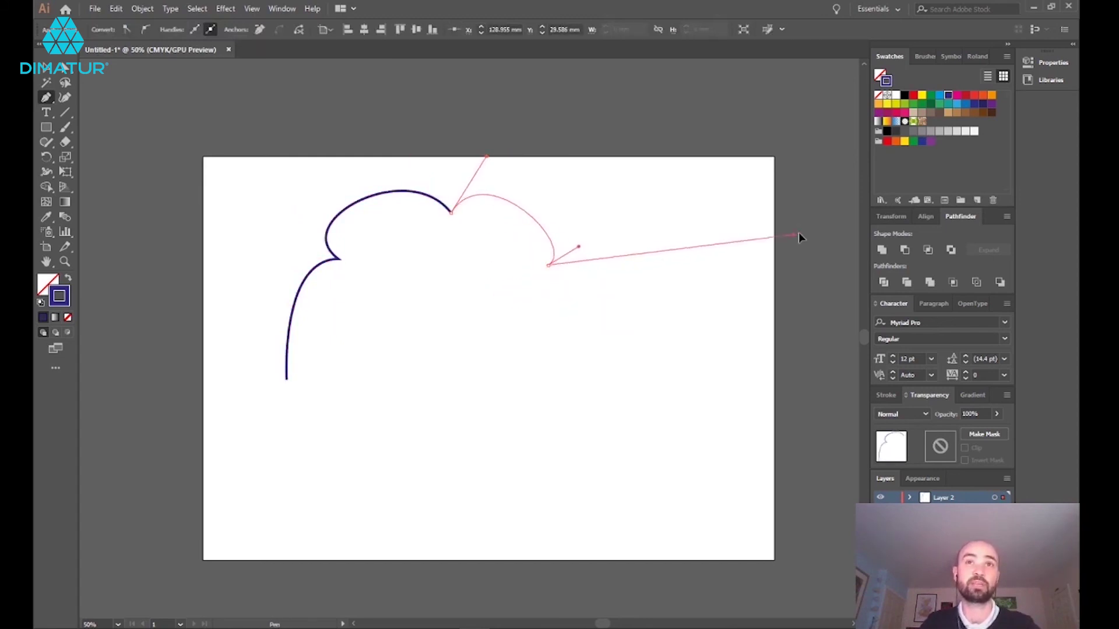
drag(822, 234, 821, 232)
Step: Add a large rounded lobe on the cloud's right side, point its end handle downward, and add a short arc to the left
drag(571, 369, 513, 343)
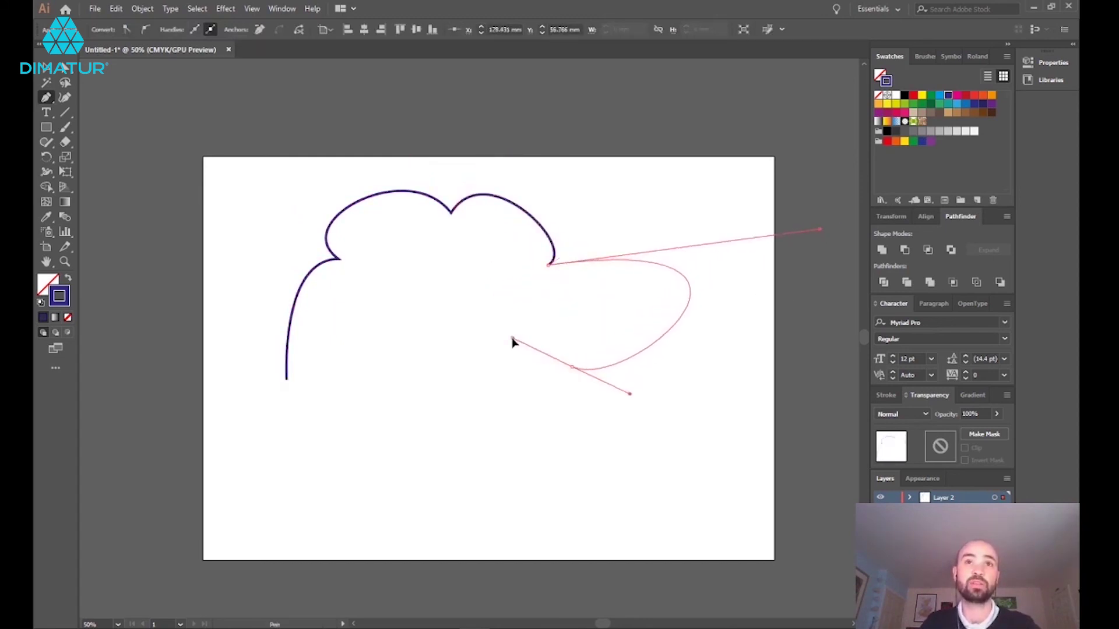
drag(570, 405, 569, 405)
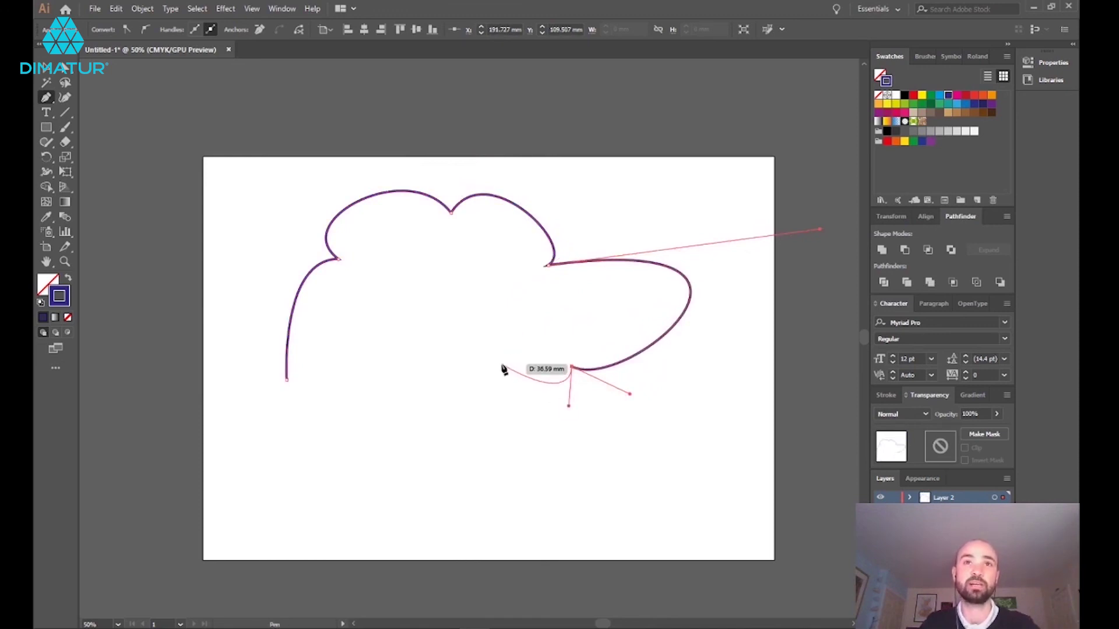
drag(429, 381, 422, 395)
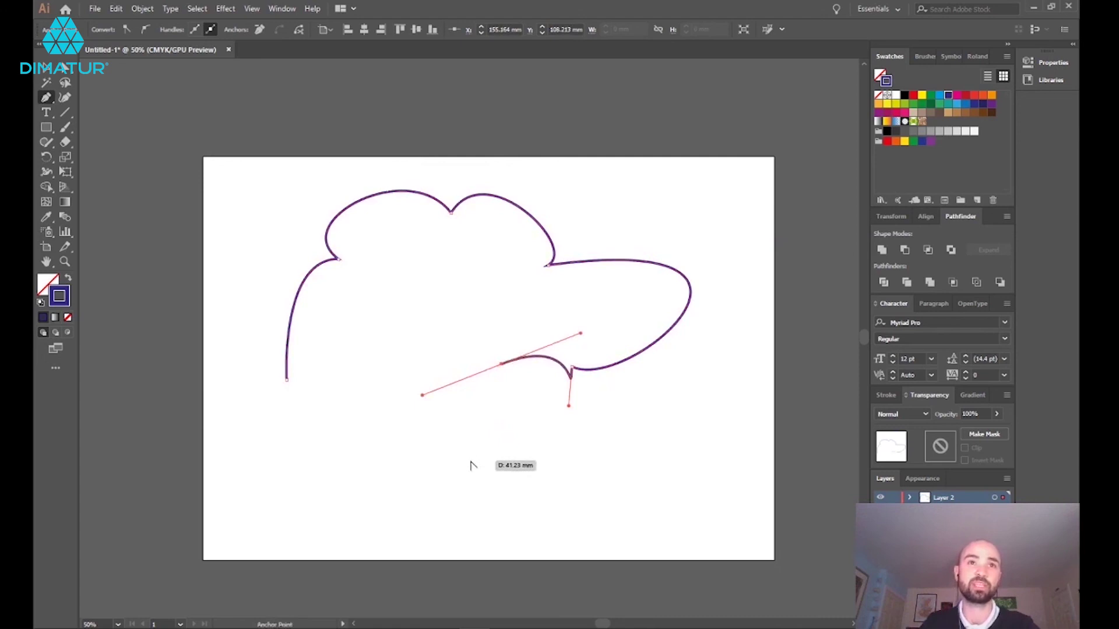